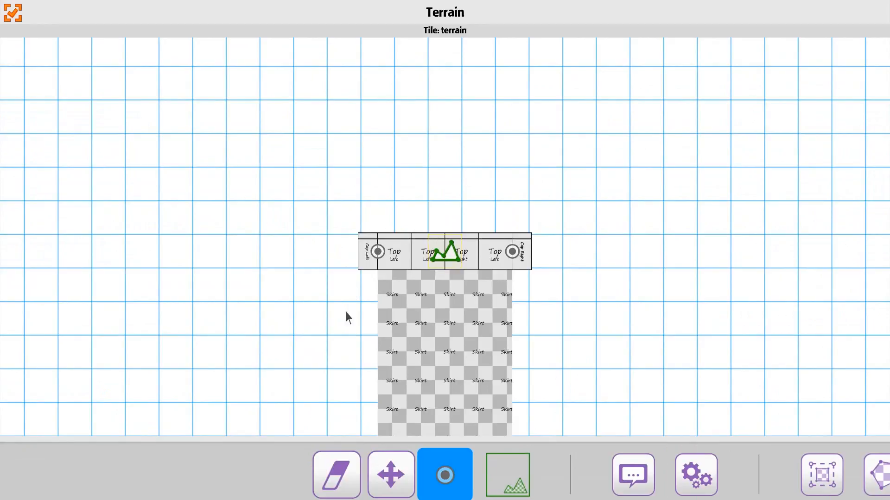
Open the terrain fill type and fill settings panels to review their options
drag(828, 476, 457, 487)
click(514, 482)
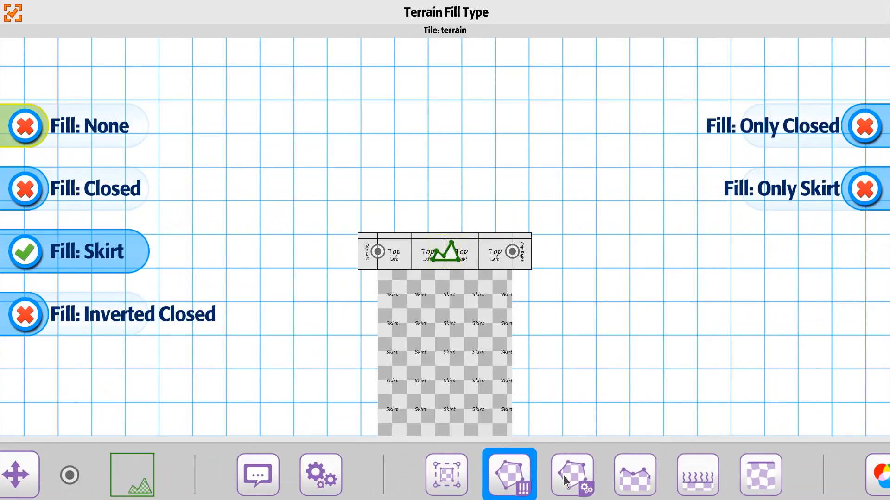
click(578, 483)
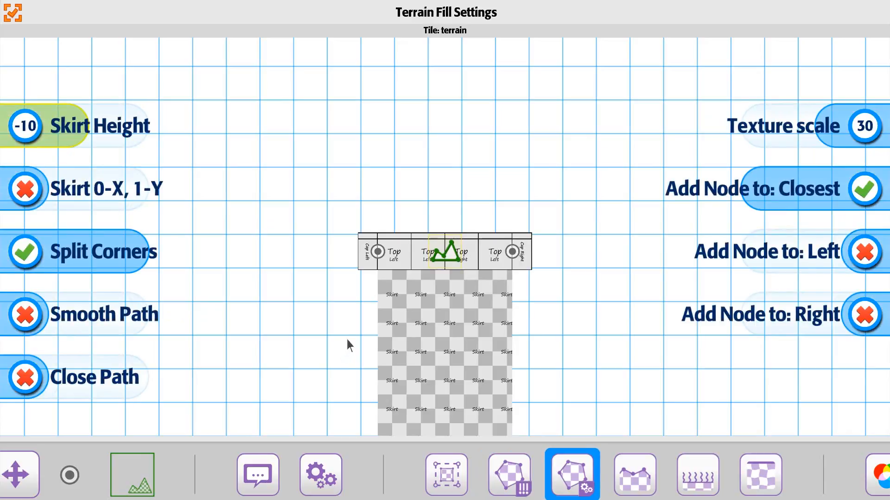
drag(347, 340, 382, 266)
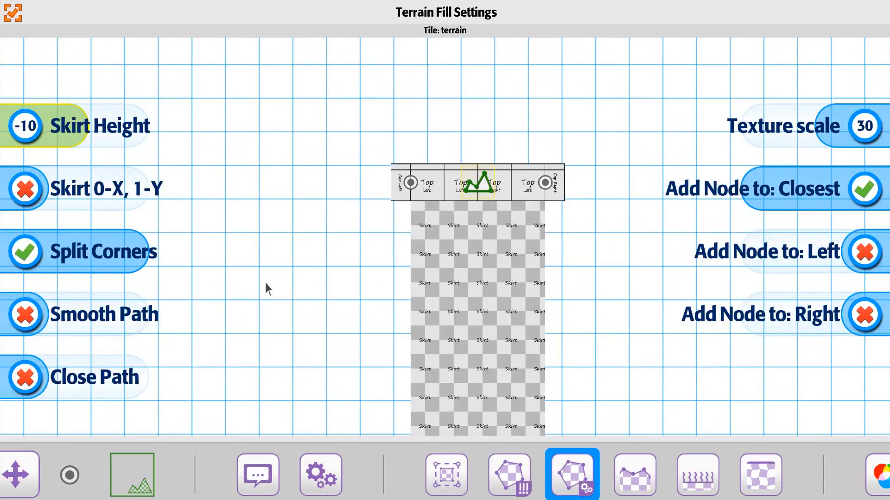
Add nodes extending the terrain path with stepped slopes to the left and a descending section to the right
click(77, 478)
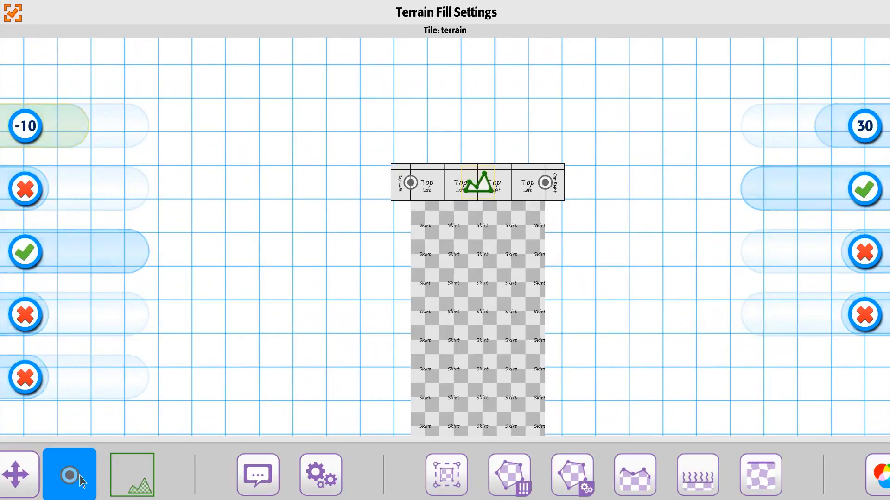
click(404, 239)
click(229, 247)
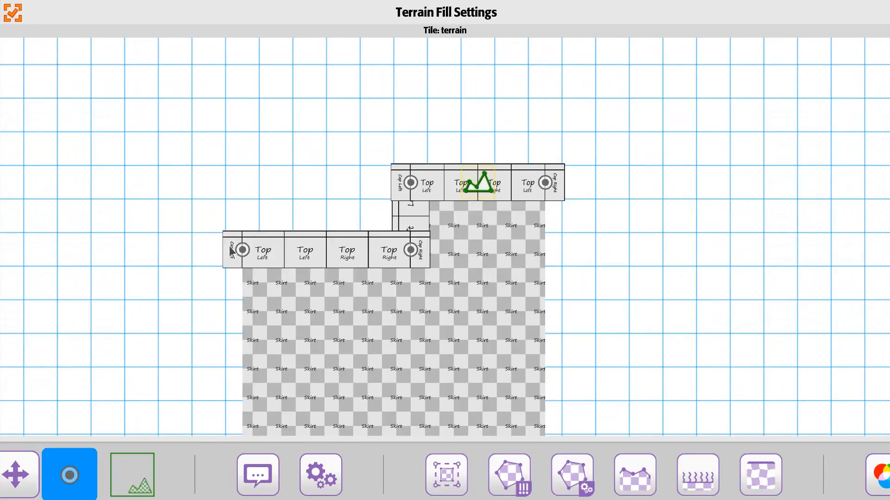
click(172, 293)
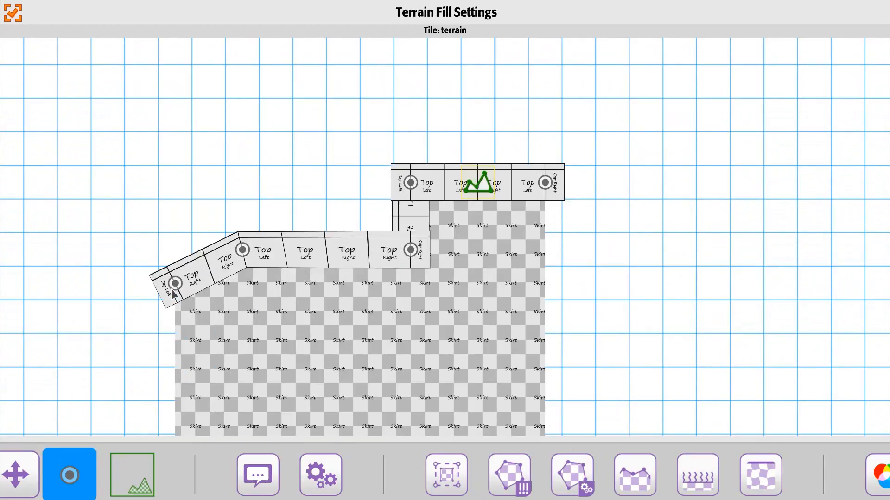
click(81, 286)
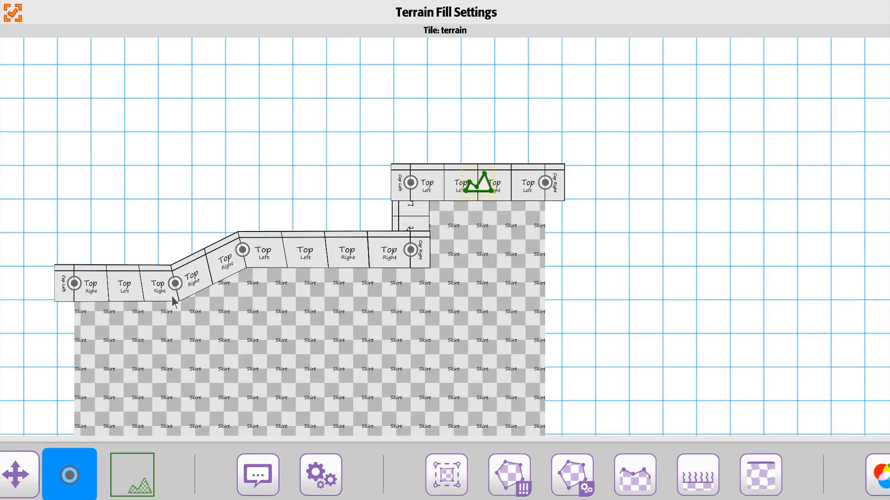
click(579, 215)
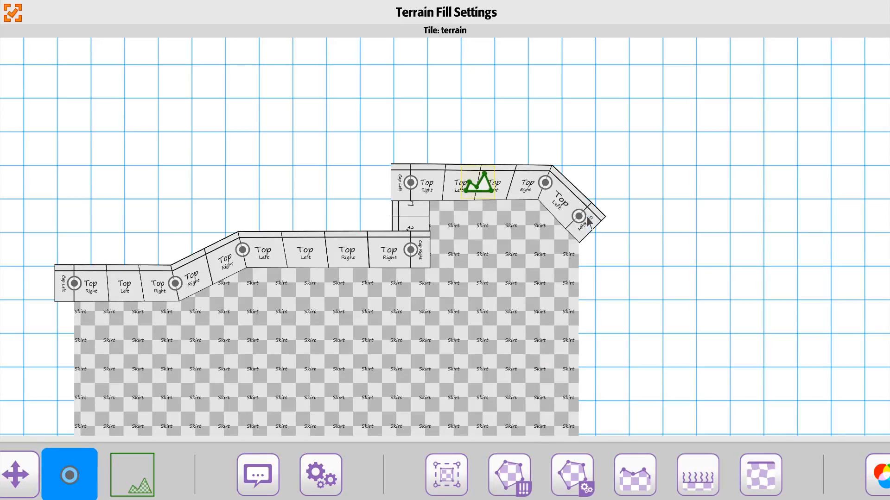
click(647, 216)
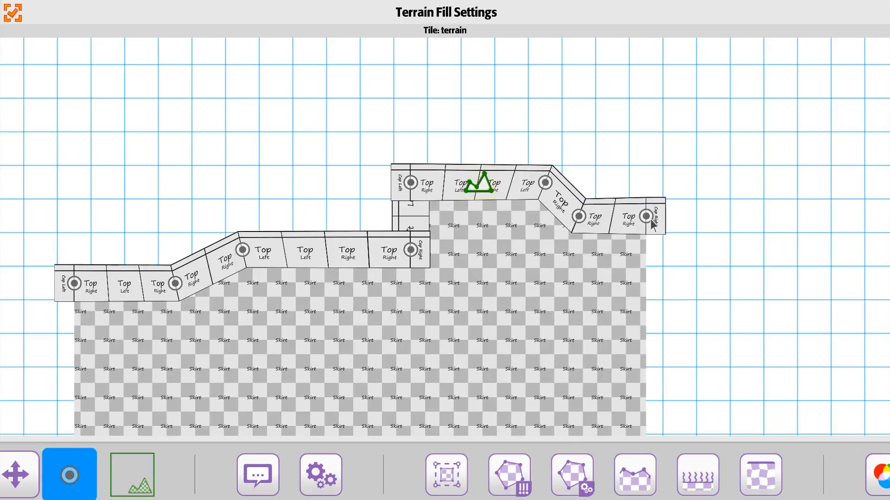
In the fill settings, turn on Smooth Path and turn off Split Corners
click(573, 475)
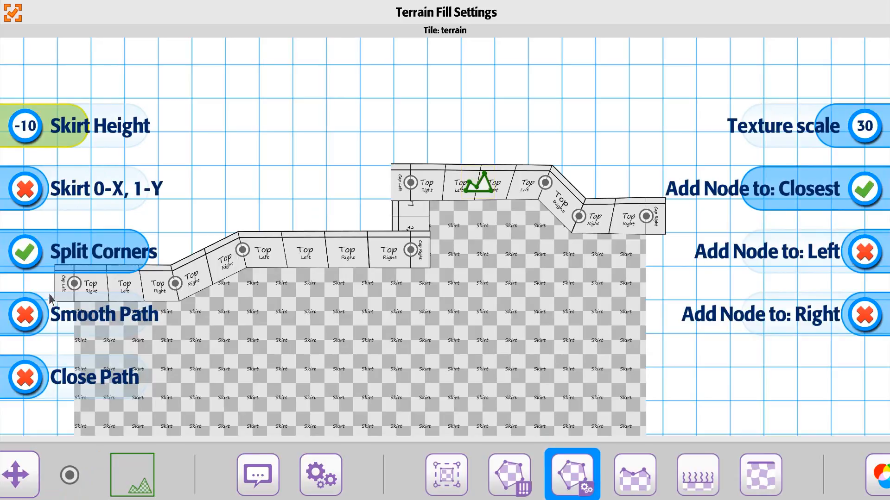
drag(231, 237, 291, 247)
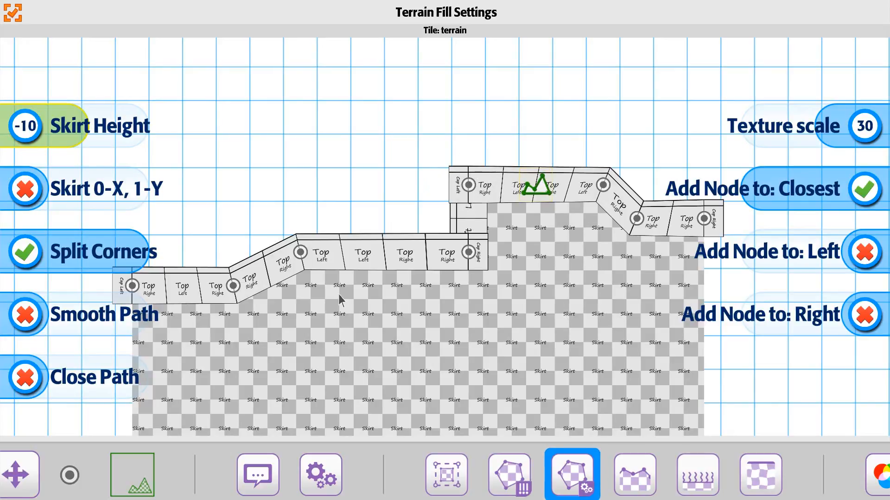
click(17, 319)
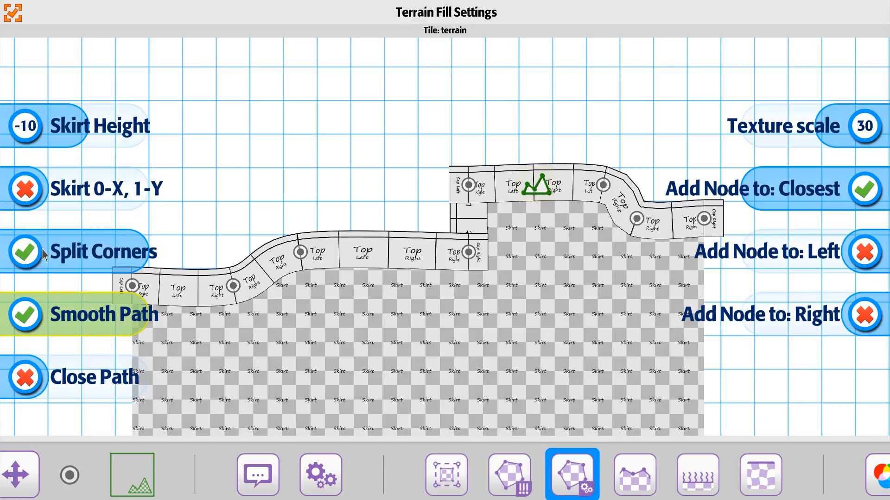
click(27, 256)
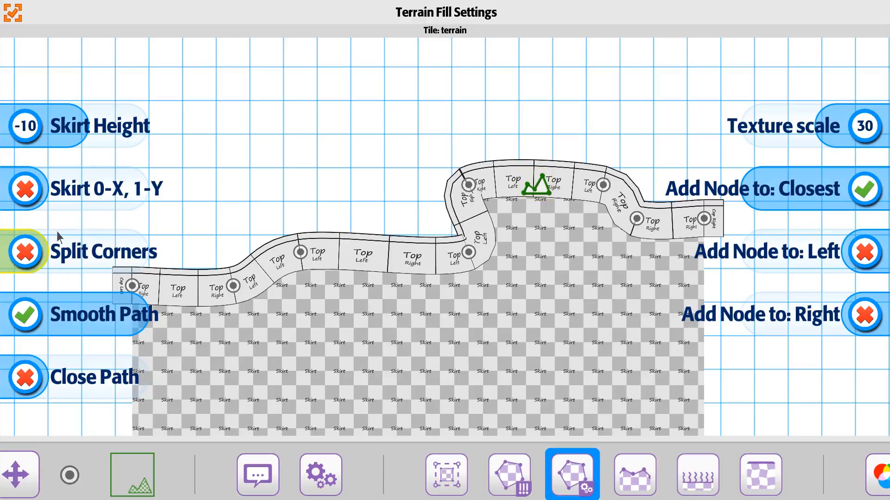
Move several path nodes to reshape the terrain edge into rolling hills
click(21, 475)
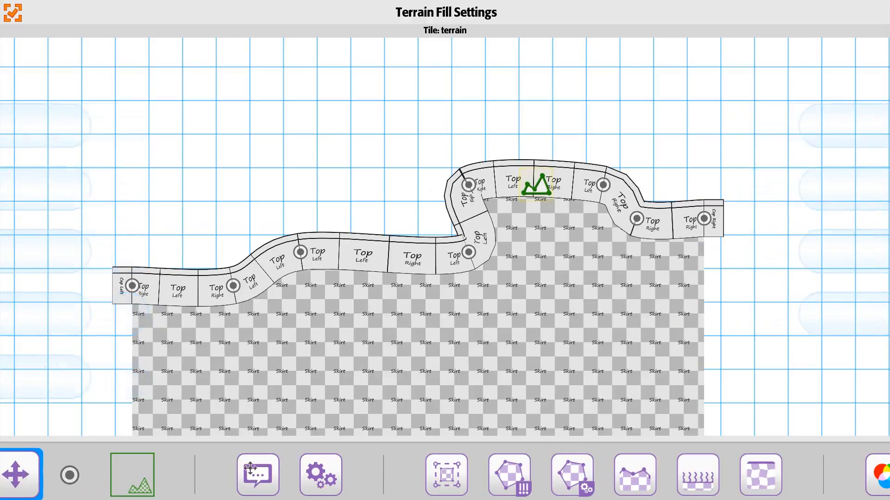
drag(475, 252, 407, 239)
drag(299, 252, 267, 211)
drag(228, 286, 191, 274)
drag(126, 284, 103, 279)
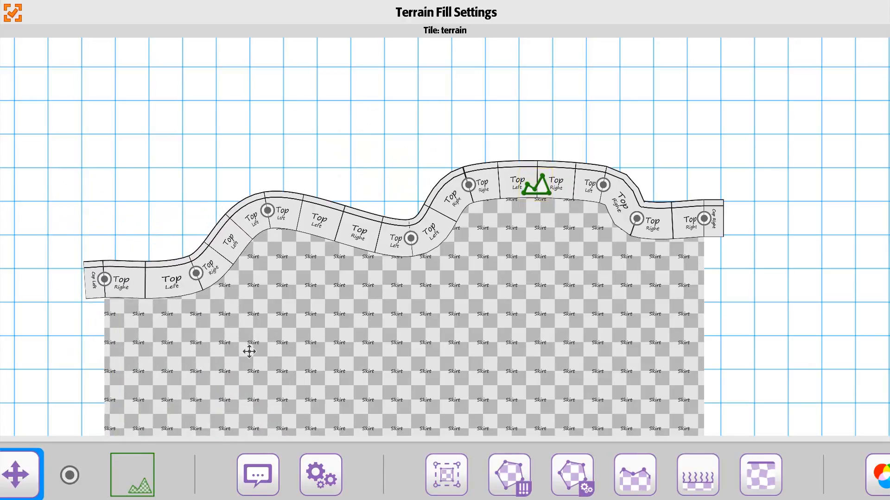
Enable Close Path so the terrain becomes a closed shape
click(570, 472)
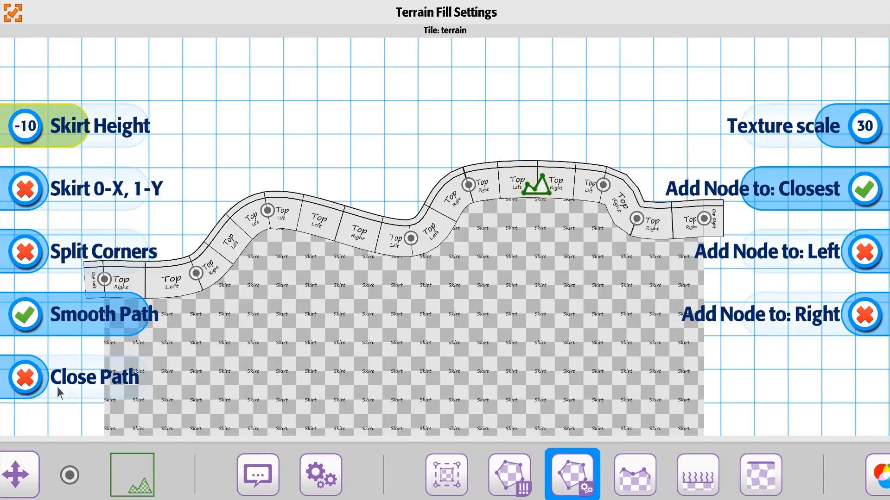
drag(380, 388, 391, 280)
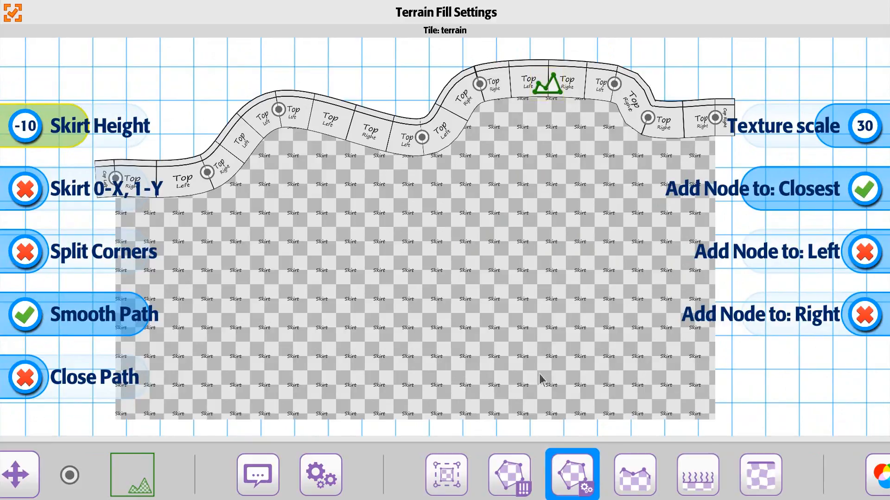
click(25, 377)
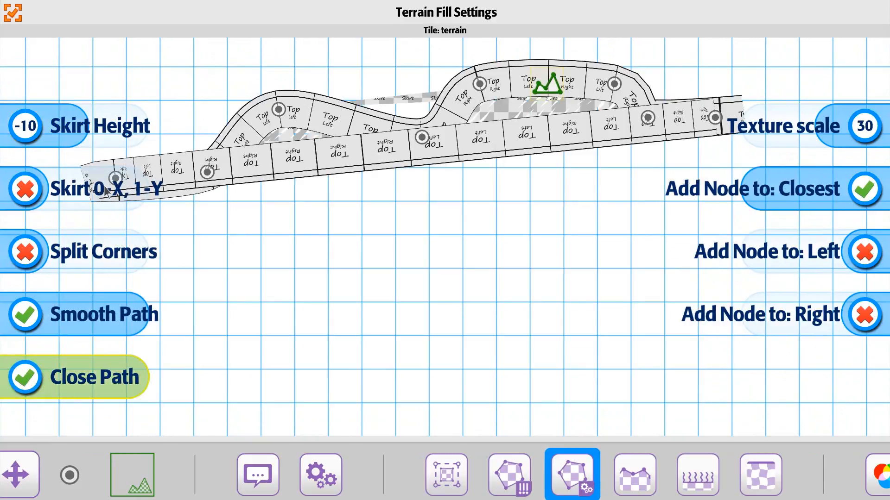
click(26, 378)
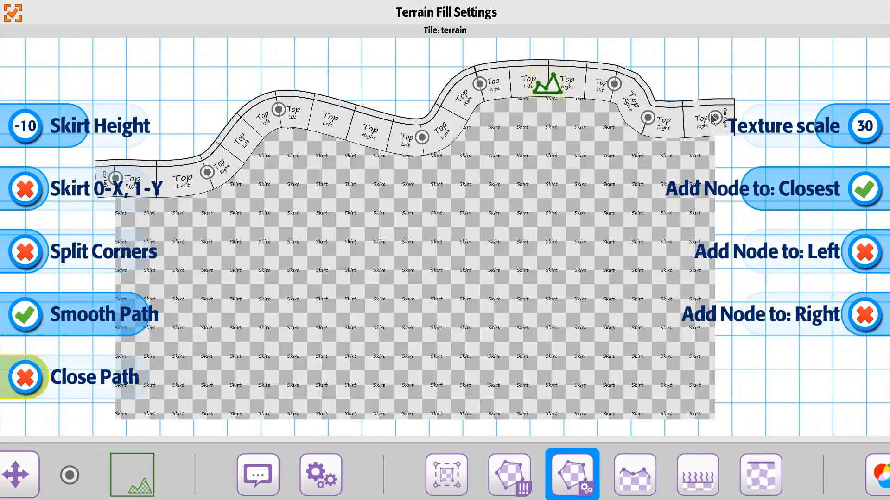
click(26, 378)
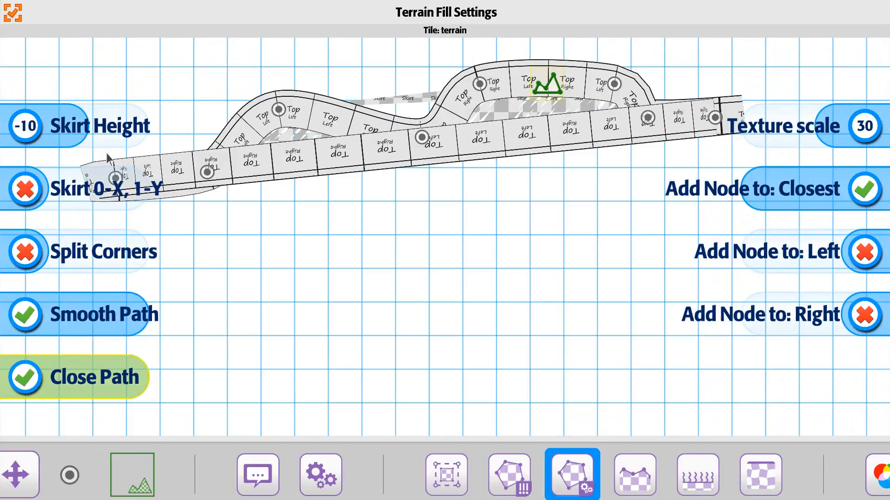
Drag the closing nodes down and outward to shape the closed terrain into a rounded island
click(19, 474)
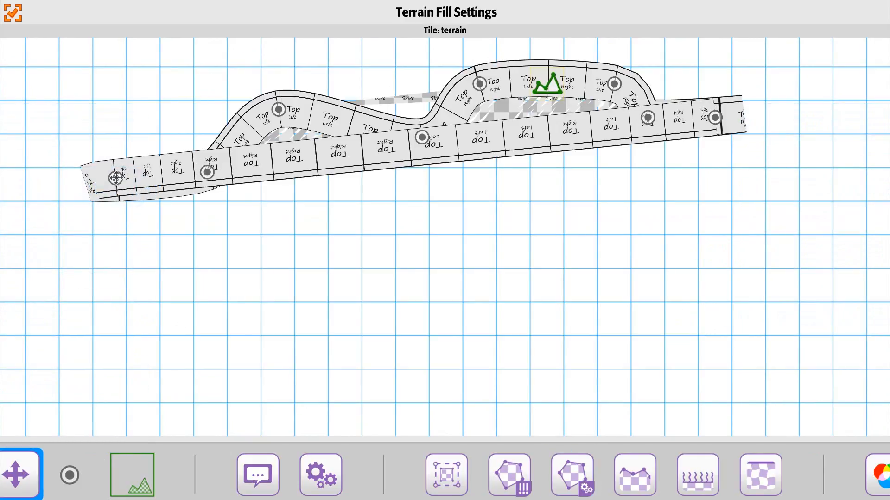
drag(116, 178, 186, 339)
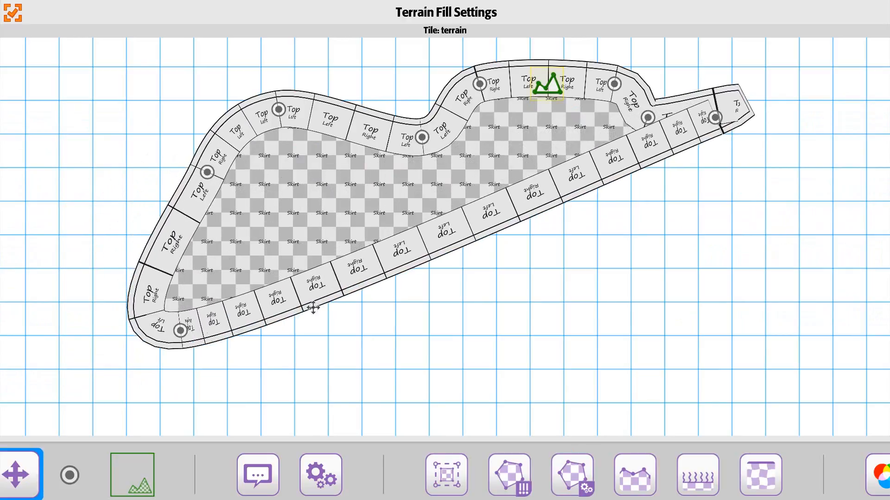
drag(717, 119, 654, 351)
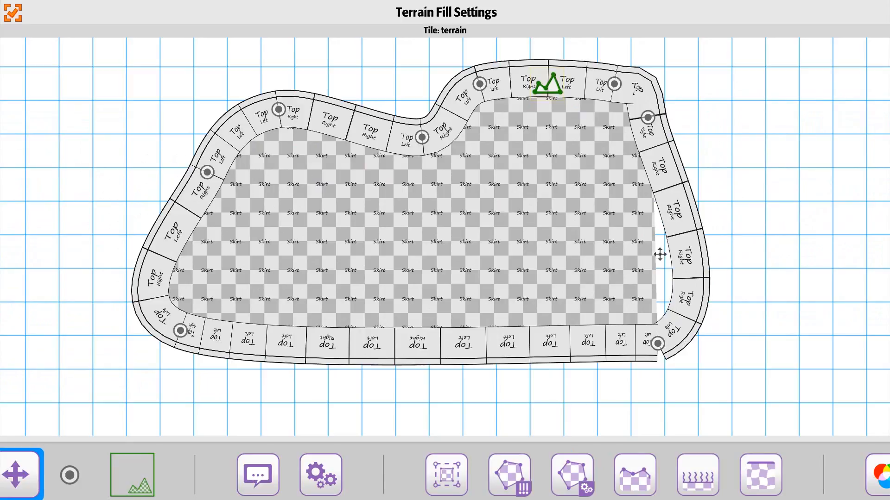
drag(657, 345, 728, 348)
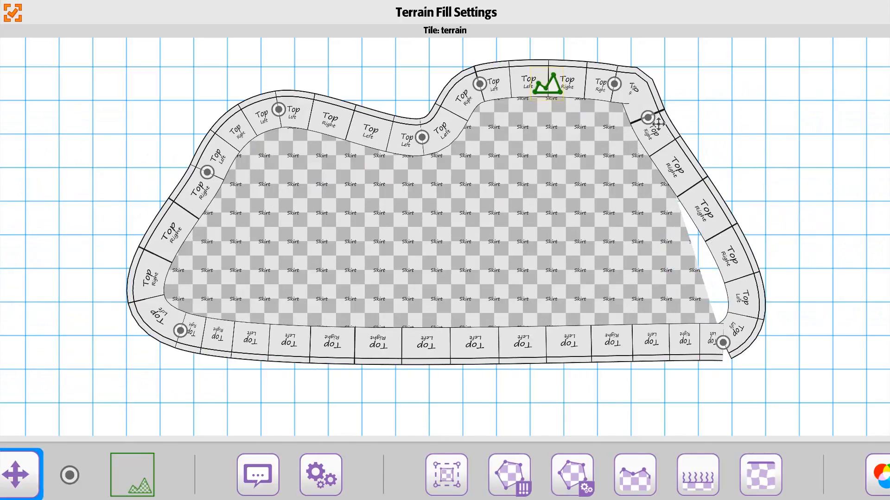
drag(654, 121, 745, 133)
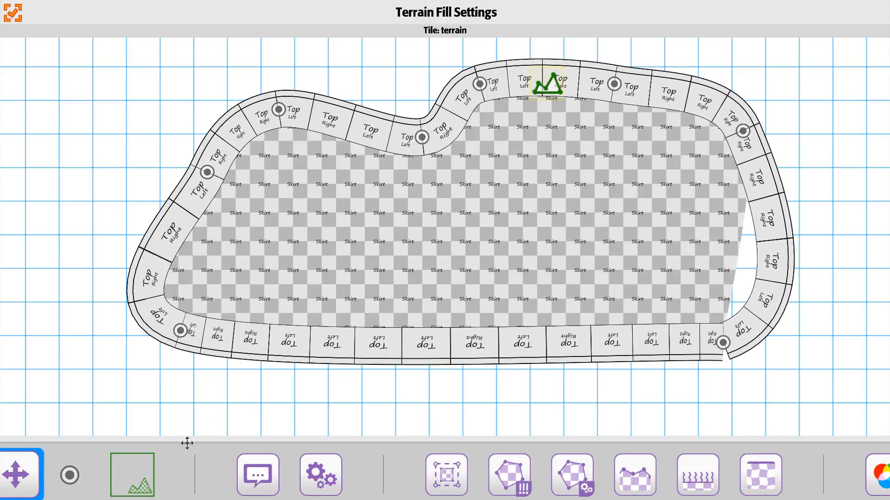
Disable Close Path and enable Split Corners in the fill settings
click(571, 480)
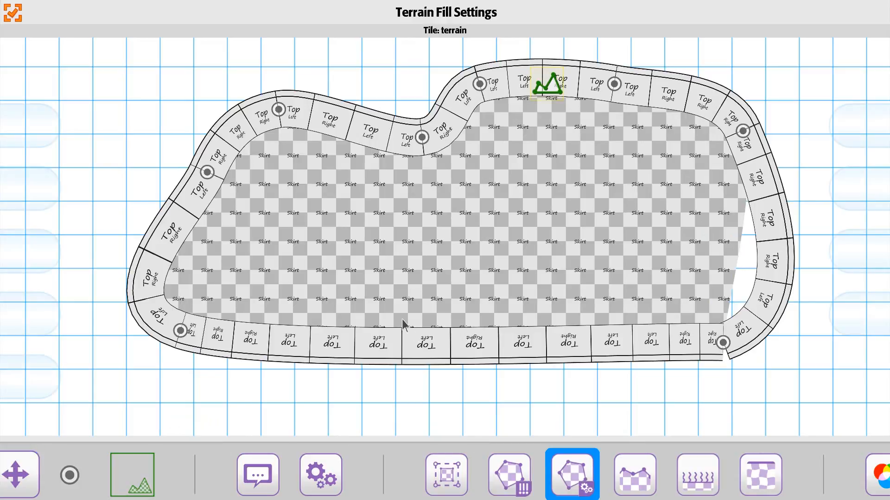
click(11, 384)
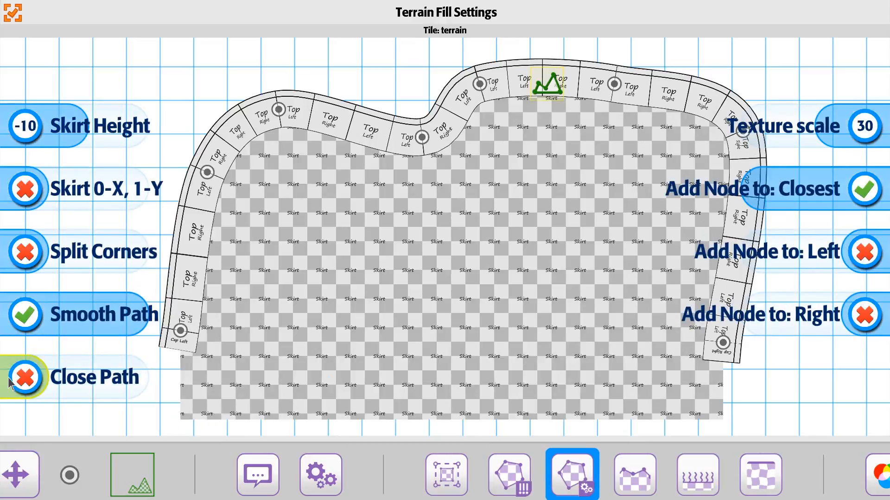
click(31, 255)
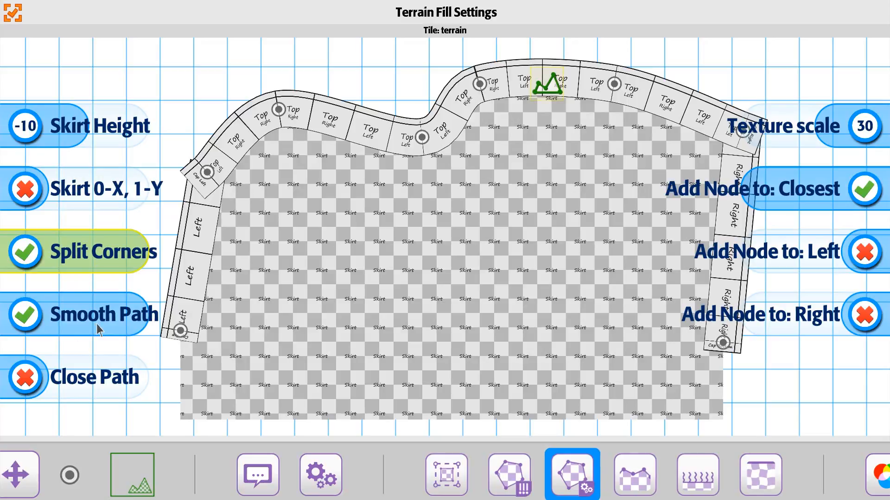
Turn off Smooth Path and Split Corners to return the path to straight, unsplit edges
scroll(362, 342, down, 2)
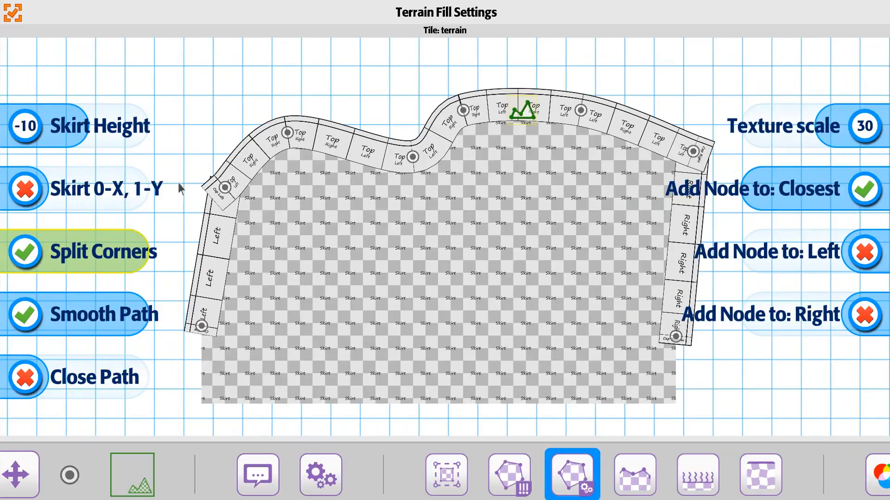
click(26, 317)
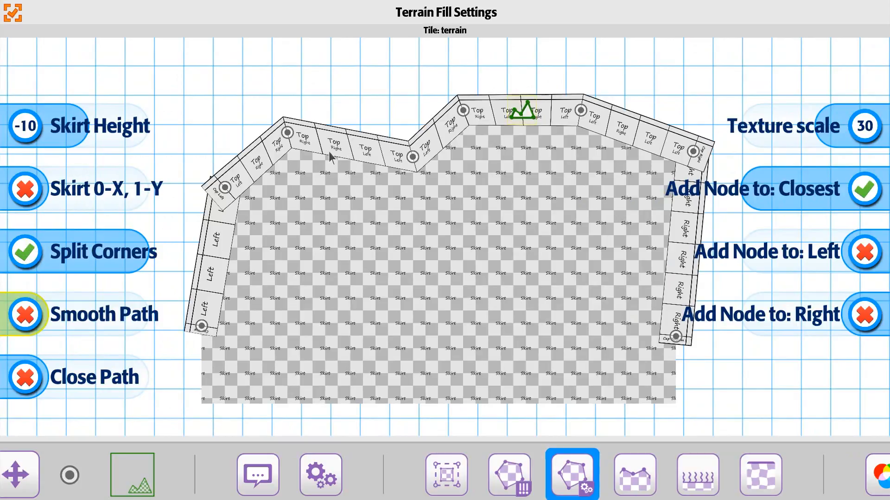
click(26, 257)
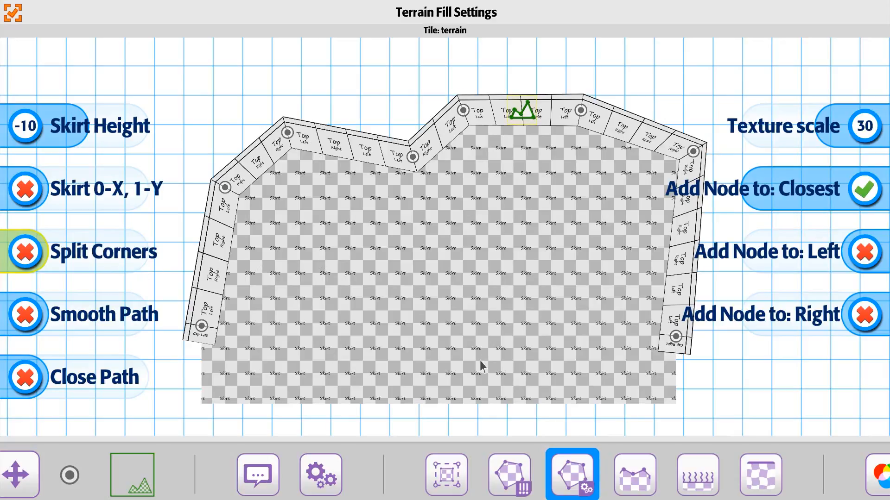
drag(495, 367, 473, 356)
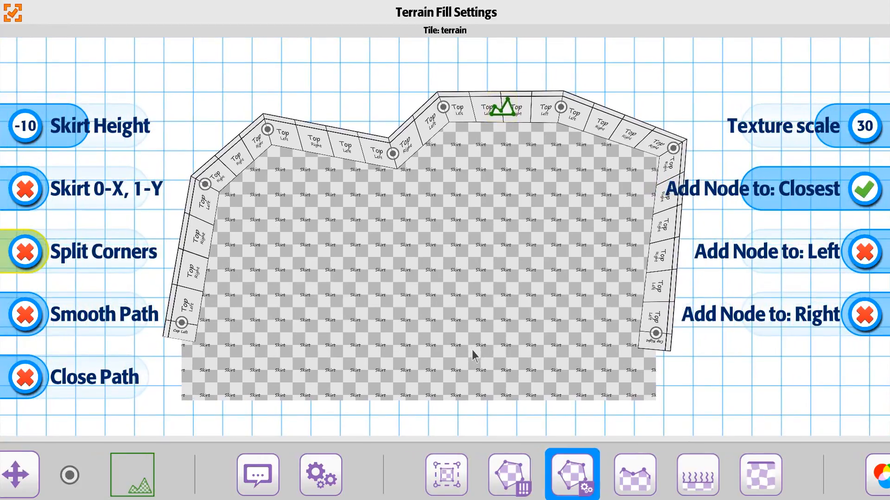